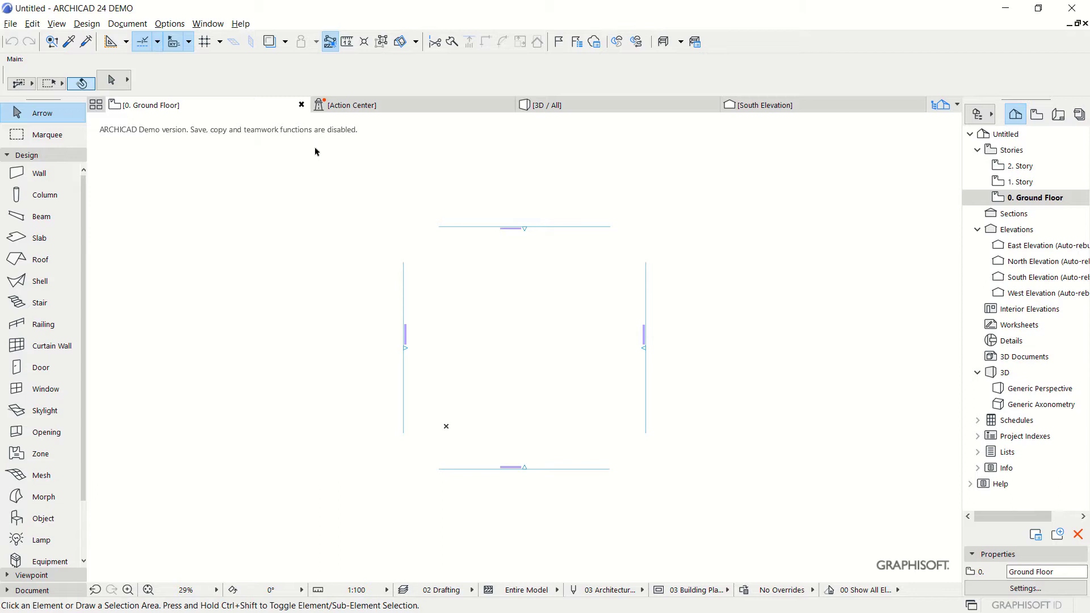
- Open the Profile Manager from Element Attributes and move it left, clear of the walls
{"action": "left_click", "coordinate": [170, 24]}
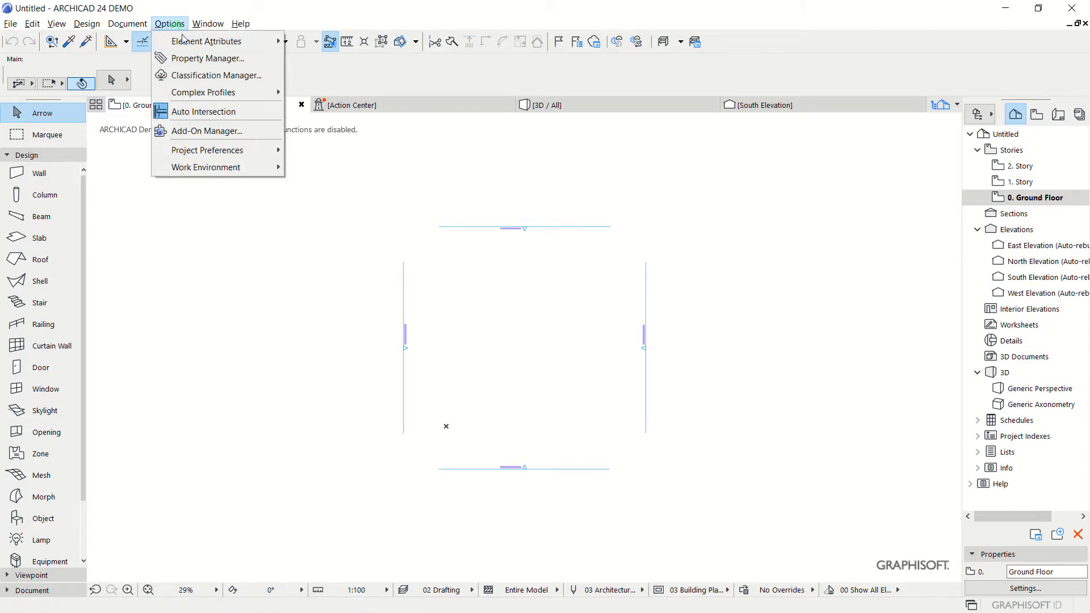
{"action": "mouse_move", "coordinate": [187, 44]}
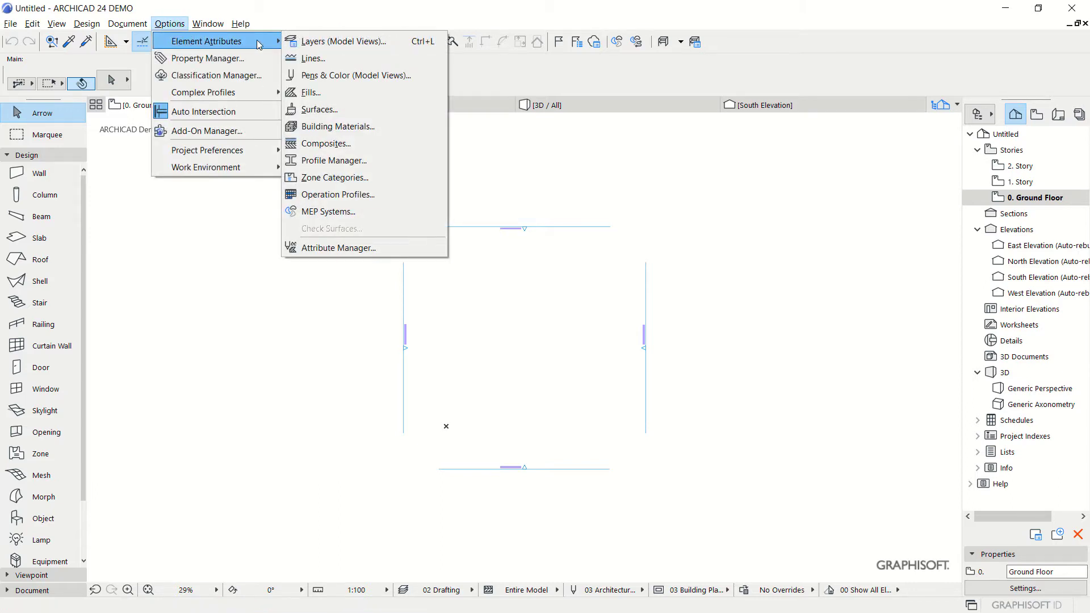
{"action": "left_click", "coordinate": [348, 162]}
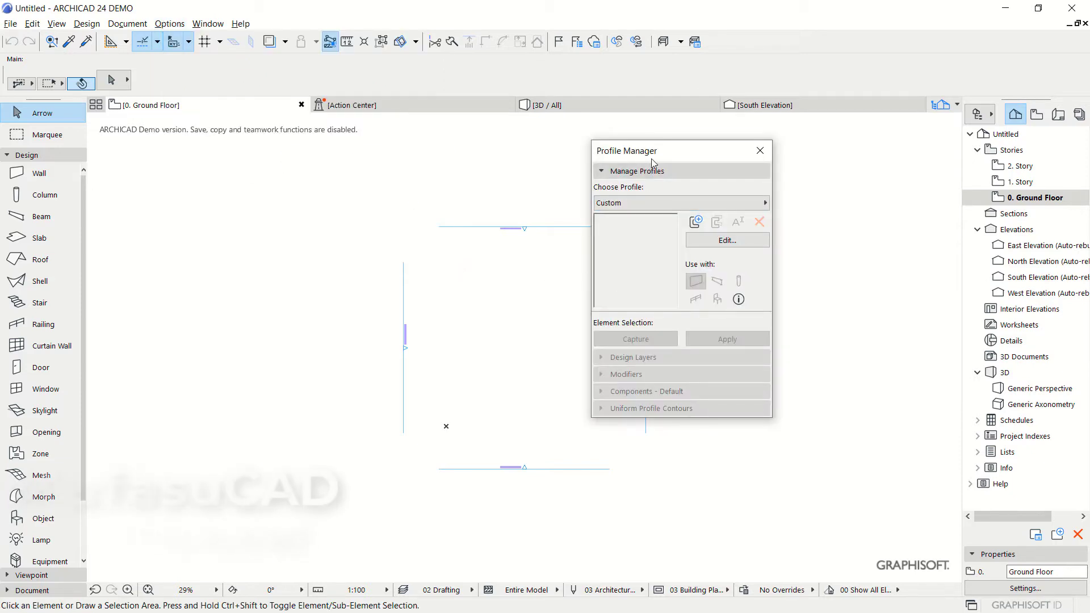
{"action": "left_click_drag", "start_coordinate": [688, 162], "coordinate": [292, 183]}
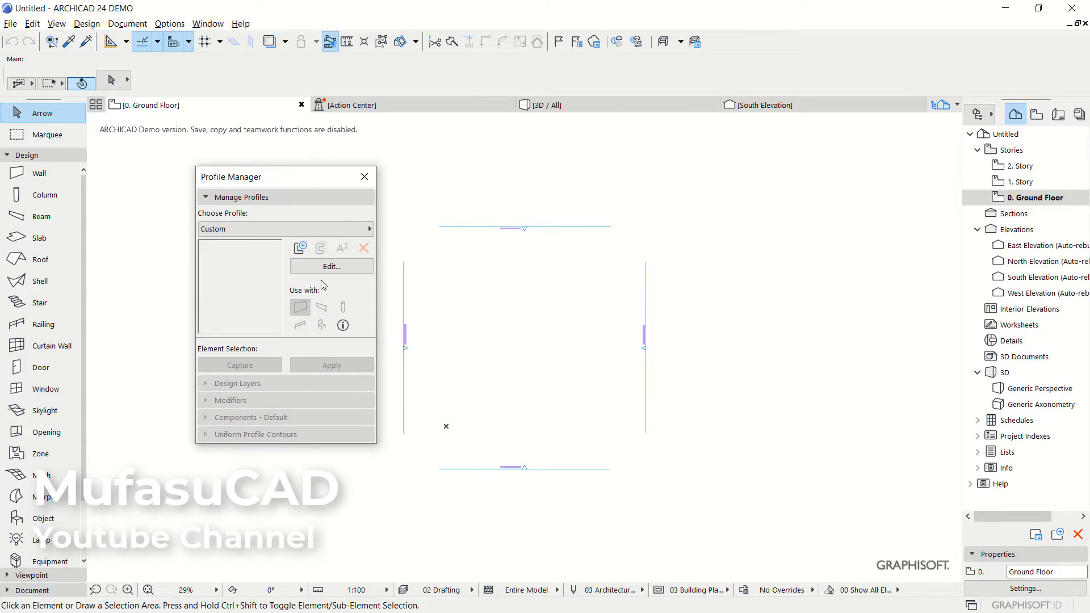
- Add a new custom profile called '01 example wall profile' and confirm the name
{"action": "left_click", "coordinate": [301, 248]}
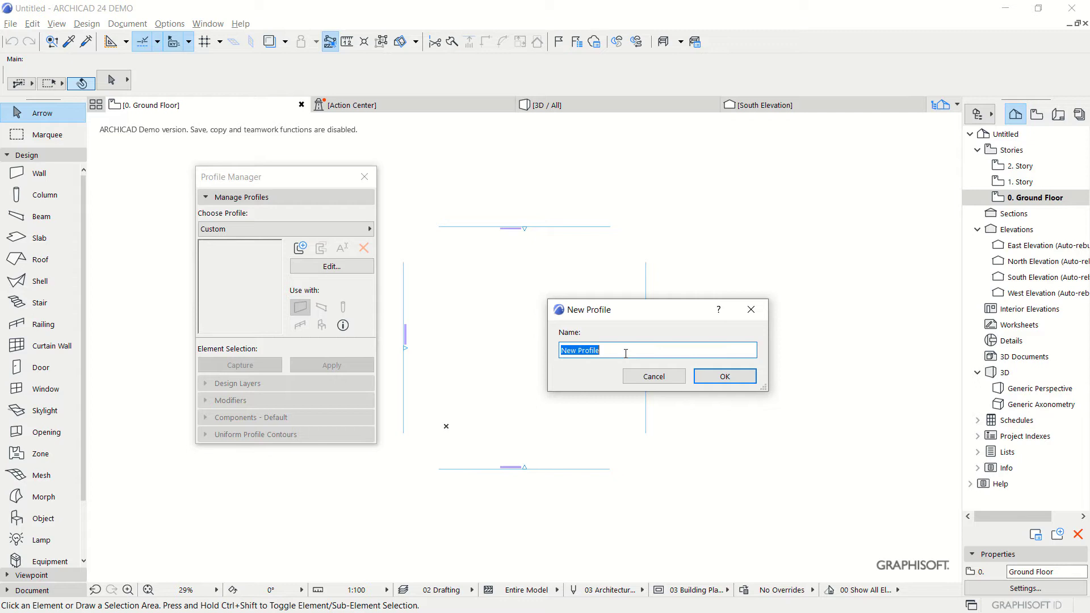
{"action": "type", "text": "01 example wall"}
{"action": "left_click", "coordinate": [723, 376]}
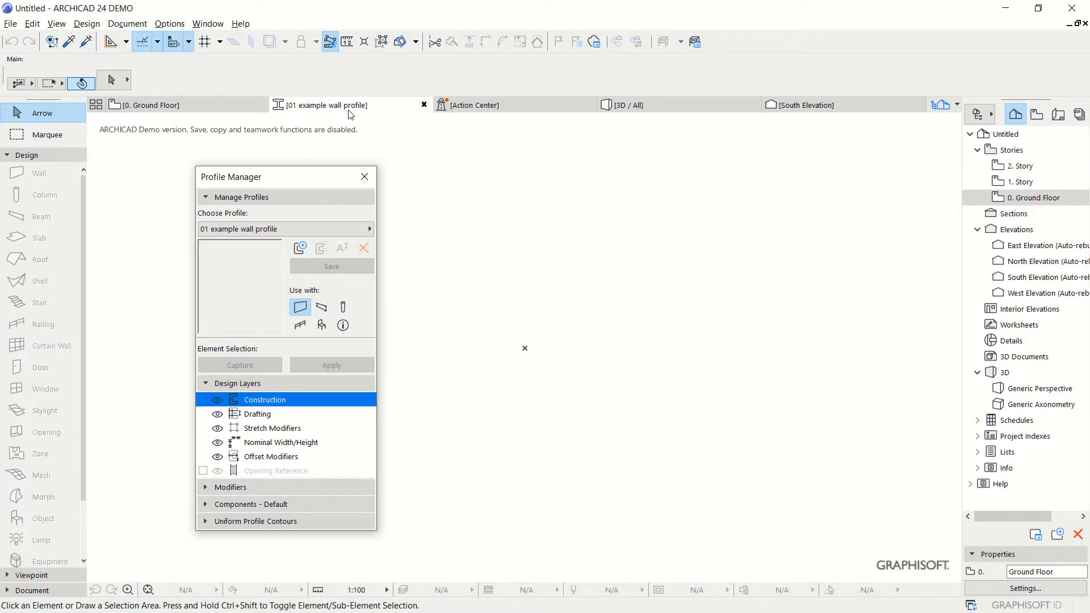
- On the Drafting layer, draw the outline's 120 bottom edge and 1800 vertical edge
{"action": "left_click", "coordinate": [257, 416]}
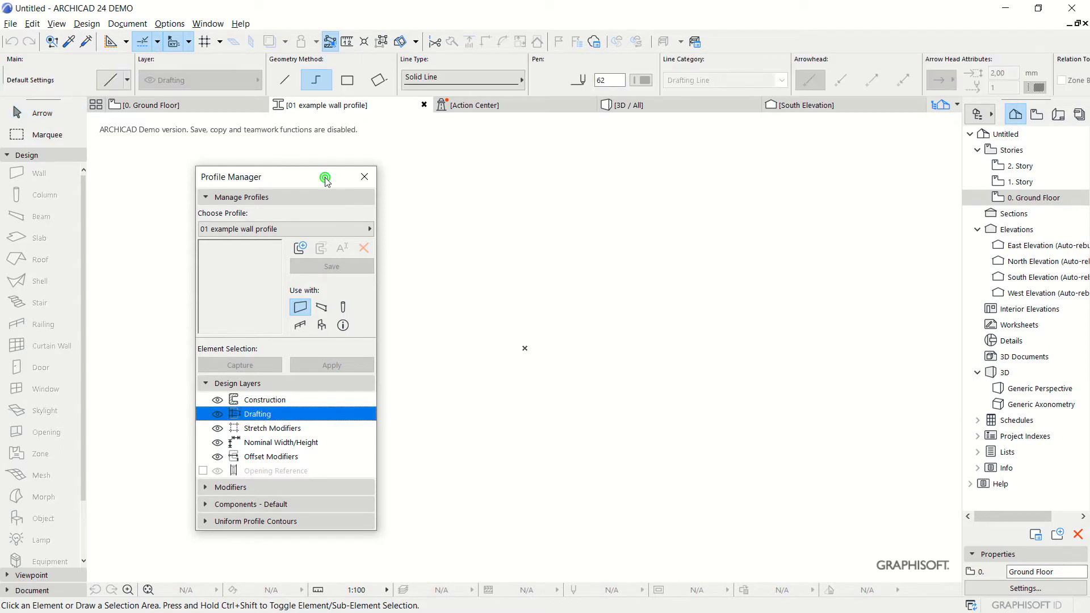
{"action": "left_click_drag", "start_coordinate": [324, 177], "coordinate": [303, 182]}
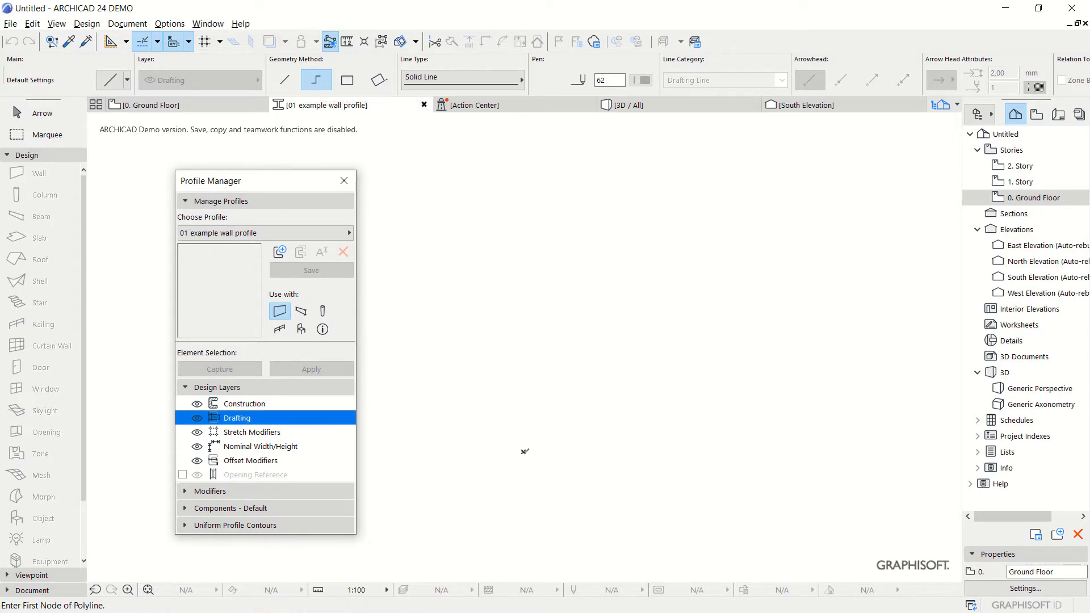
{"action": "left_click", "coordinate": [523, 452]}
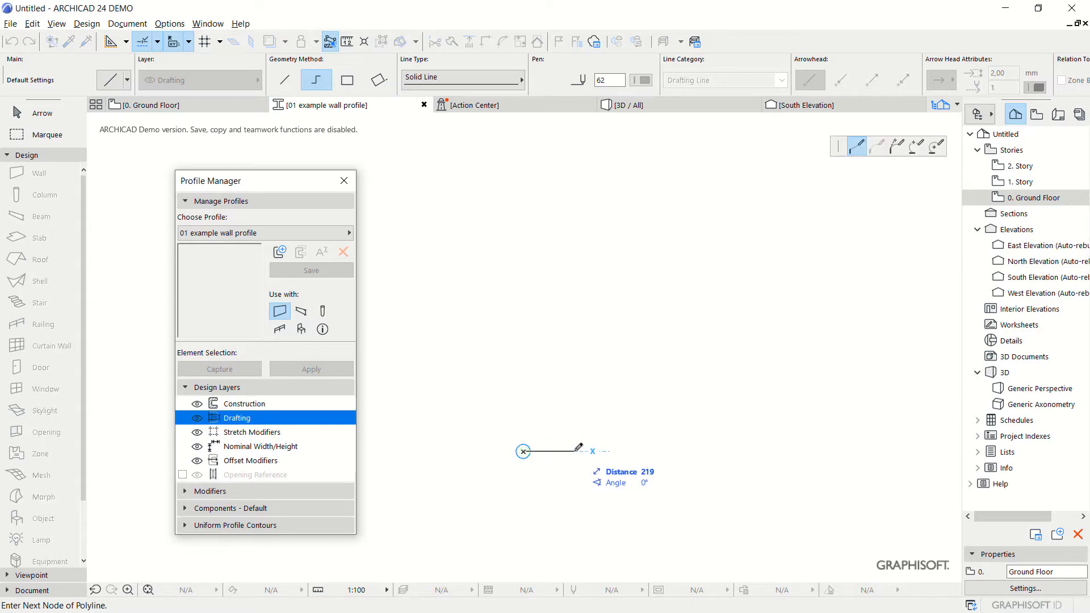
{"action": "type", "text": "120"}
{"action": "key", "text": "Return"}
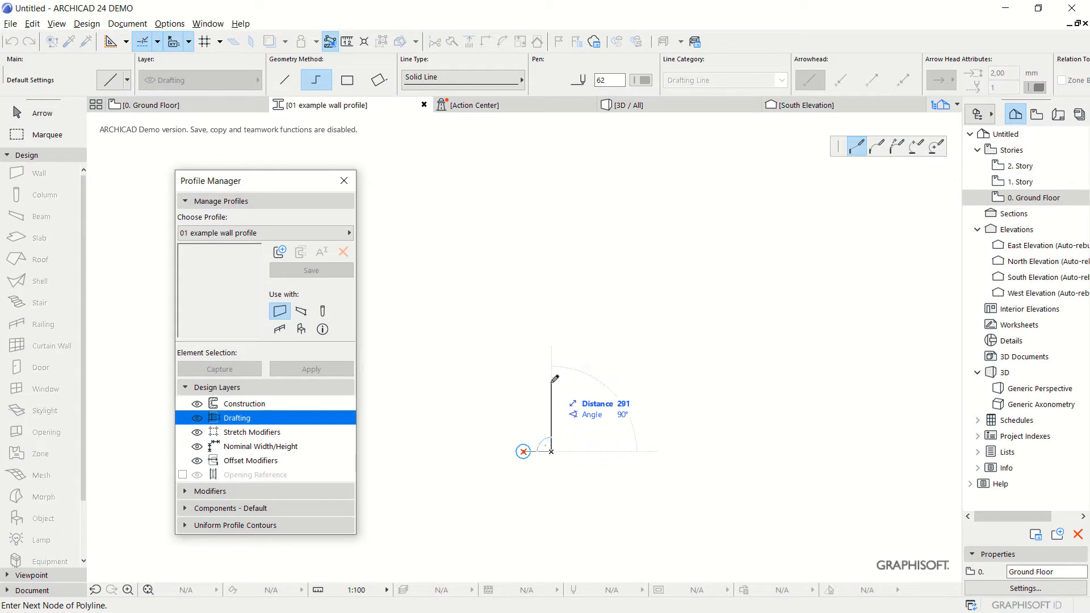
{"action": "type", "text": "1"}
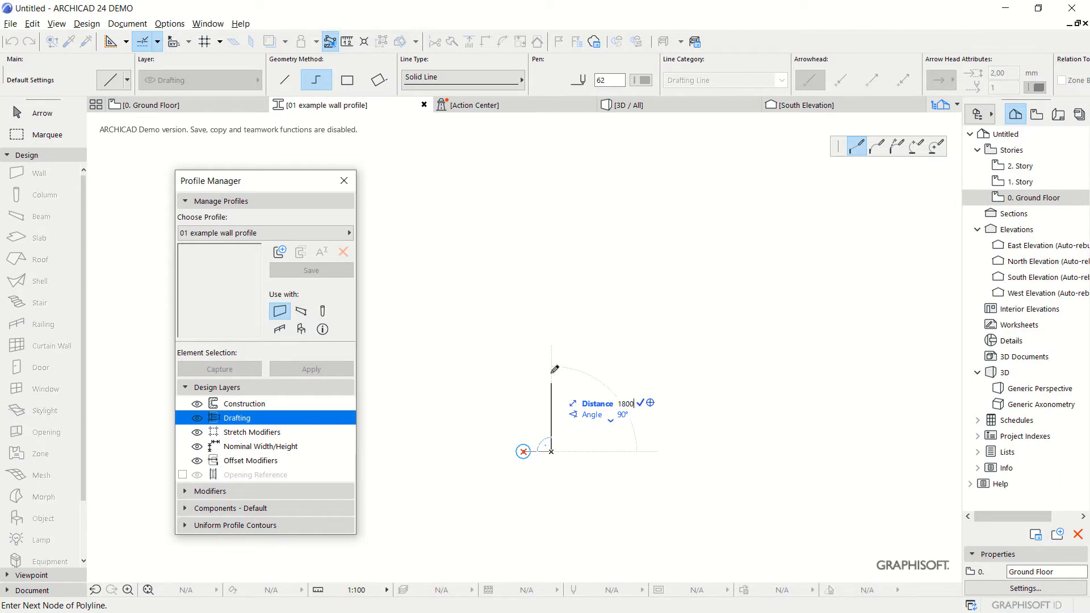
{"action": "type", "text": "800"}
{"action": "key", "text": "Return"}
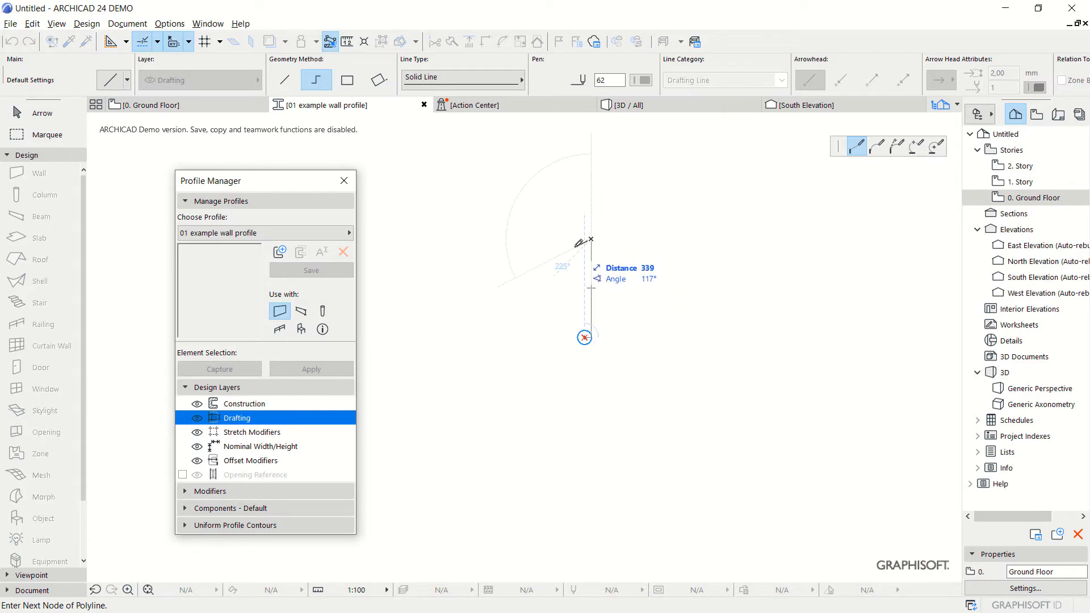
- Add the 300 top edge, 120 drop and 180 return, closing the outline at its start
{"action": "middle_click_drag", "start_coordinate": [586, 222], "coordinate": [581, 238]}
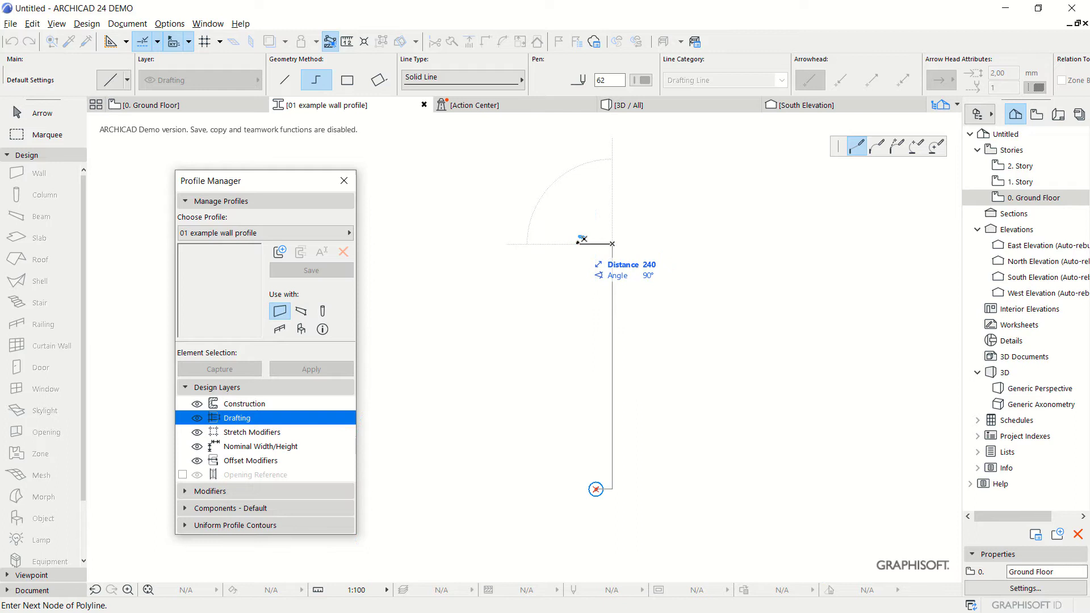
{"action": "type", "text": "3"}
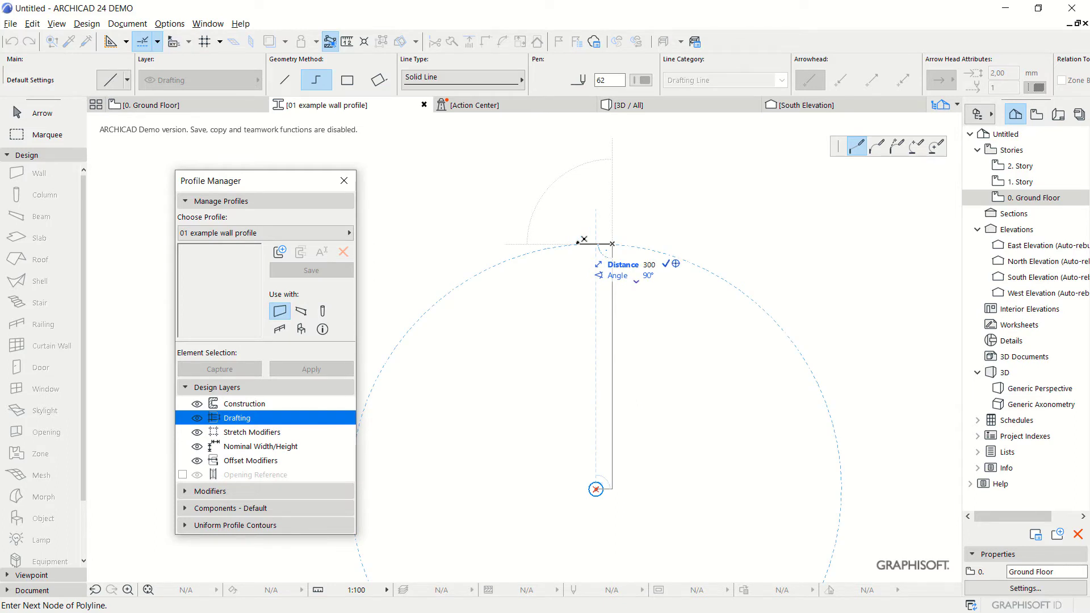
{"action": "type", "text": "00"}
{"action": "key", "text": "Return"}
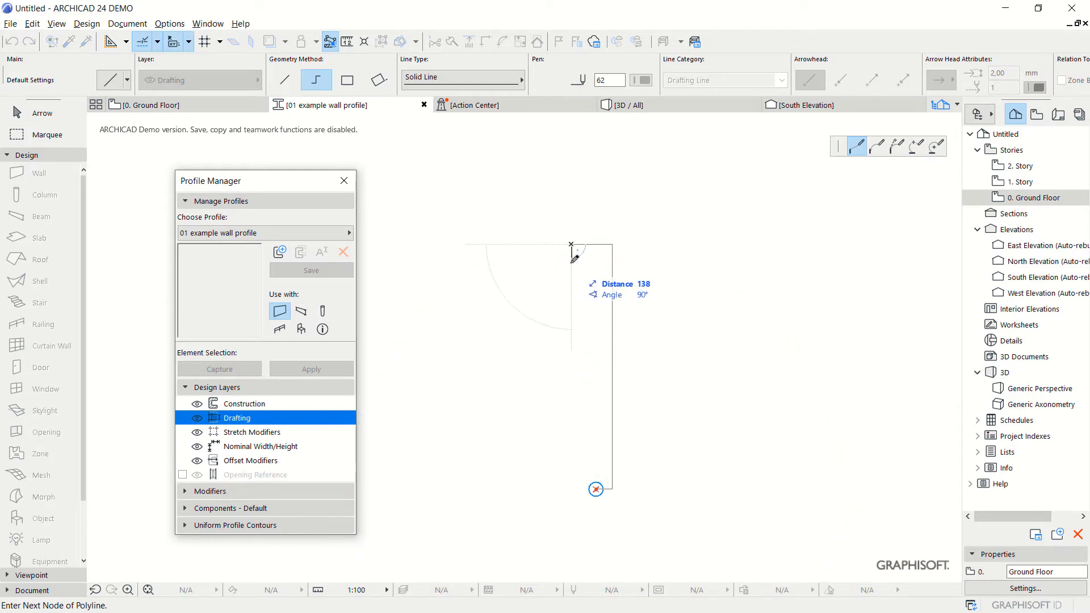
{"action": "type", "text": "120"}
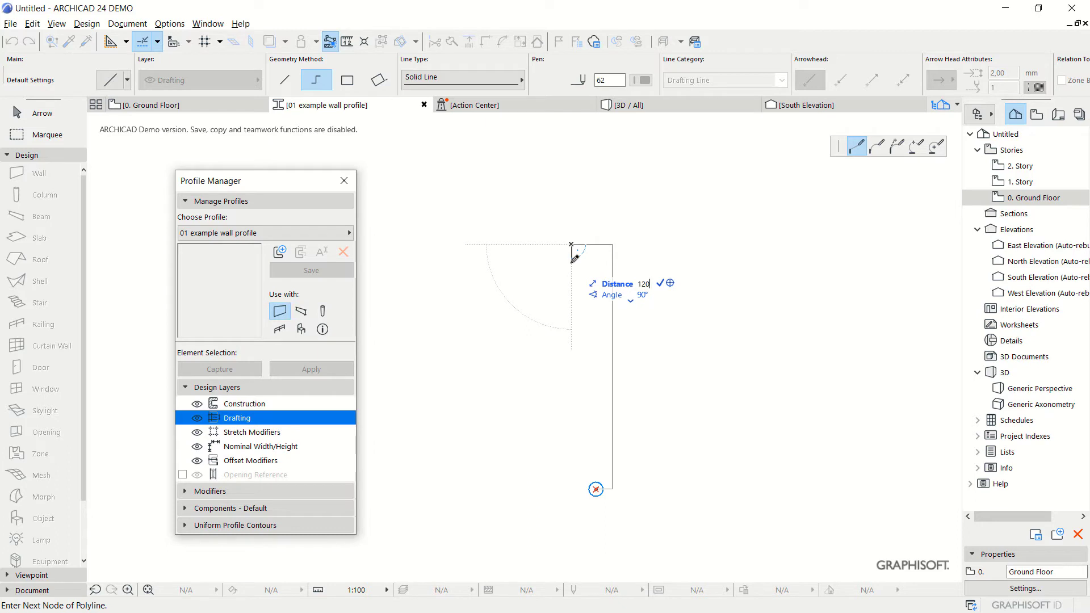
{"action": "key", "text": "Return"}
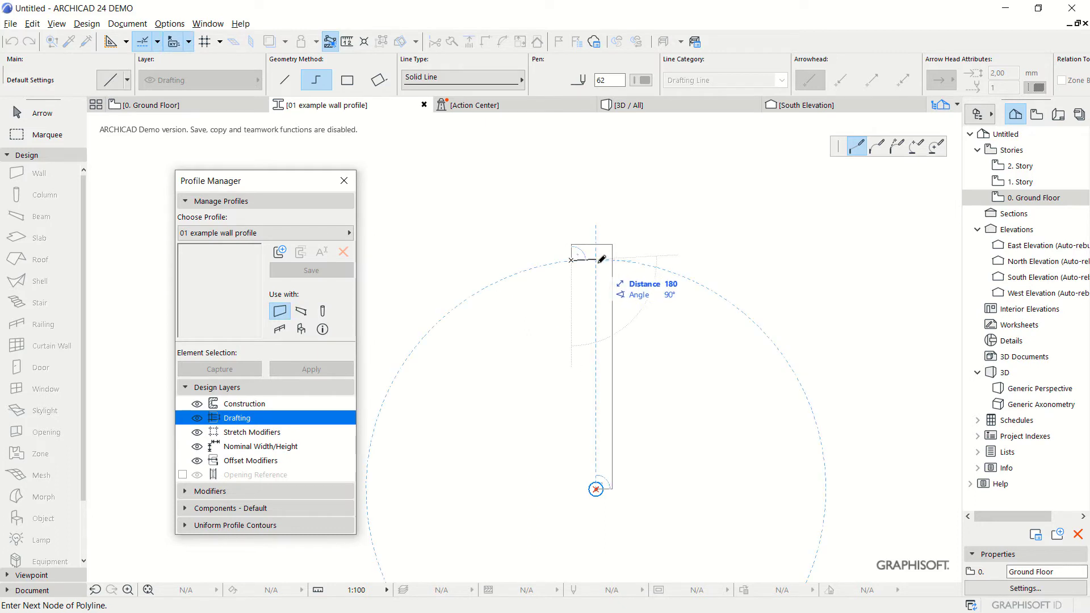
{"action": "scroll", "coordinate": [602, 259], "scroll_direction": "up", "scroll_amount": 2}
{"action": "left_click", "coordinate": [598, 259]}
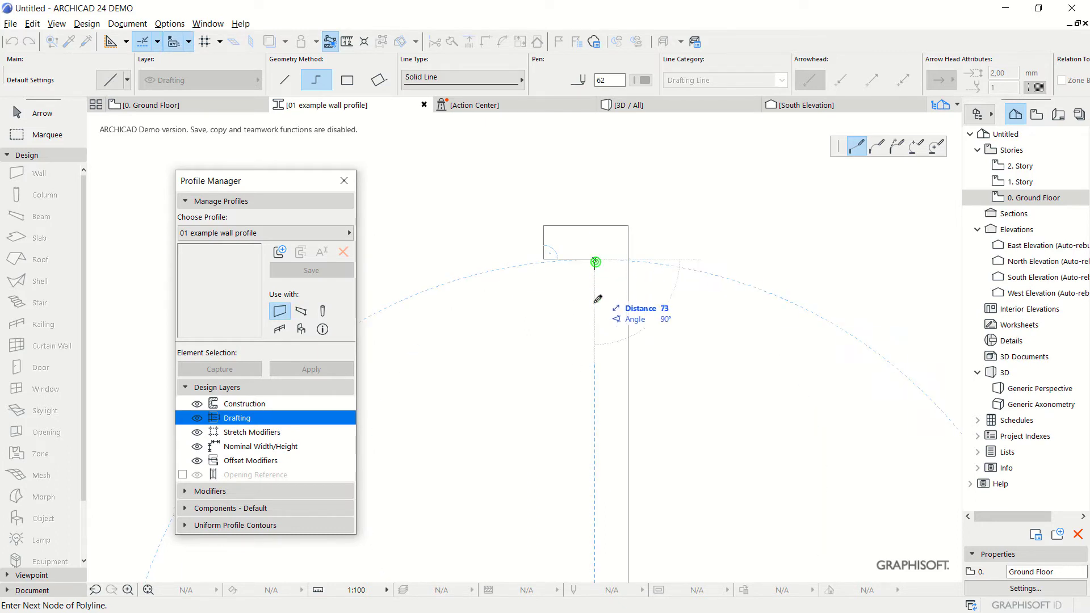
{"action": "scroll", "coordinate": [601, 282], "scroll_direction": "down", "scroll_amount": 2}
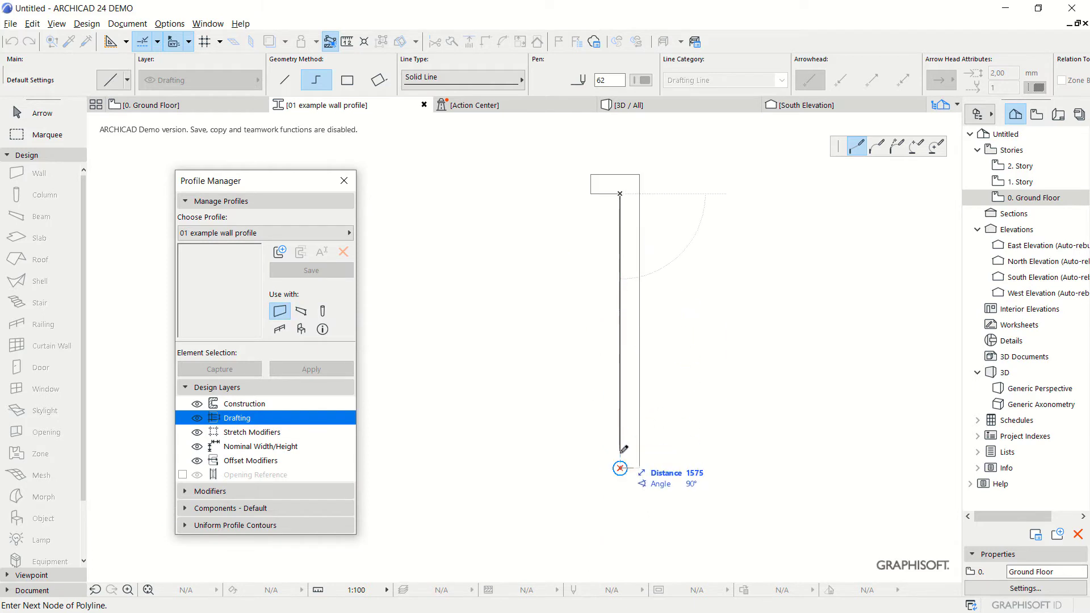
{"action": "left_click", "coordinate": [620, 467]}
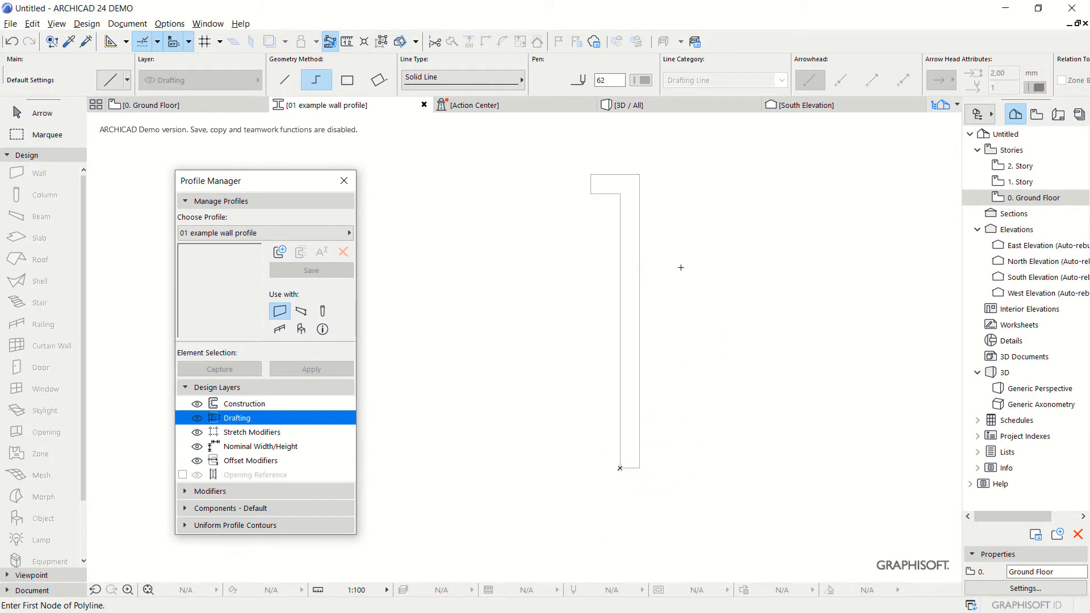
{"action": "mouse_move", "coordinate": [680, 267]}
{"action": "middle_mouse_down"}
{"action": "mouse_move", "coordinate": [574, 309]}
{"action": "mouse_move", "coordinate": [610, 285]}
{"action": "middle_mouse_up"}
{"action": "scroll", "coordinate": [611, 314], "scroll_direction": "up", "scroll_amount": 1}
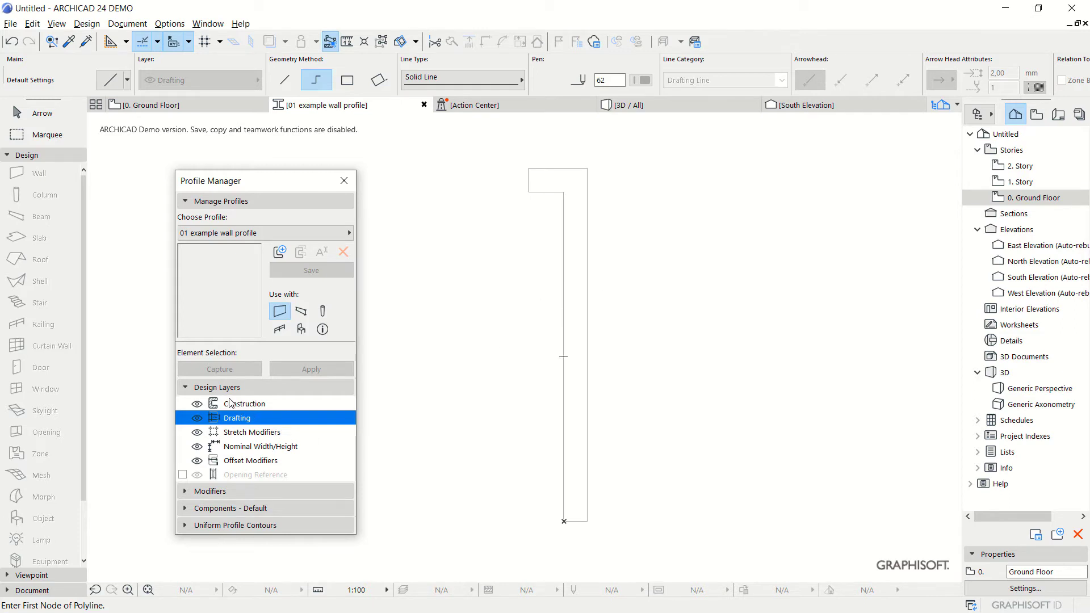
- On the Construction layer, trace a fill through all corners of the L-shaped outline
{"action": "left_click", "coordinate": [243, 404]}
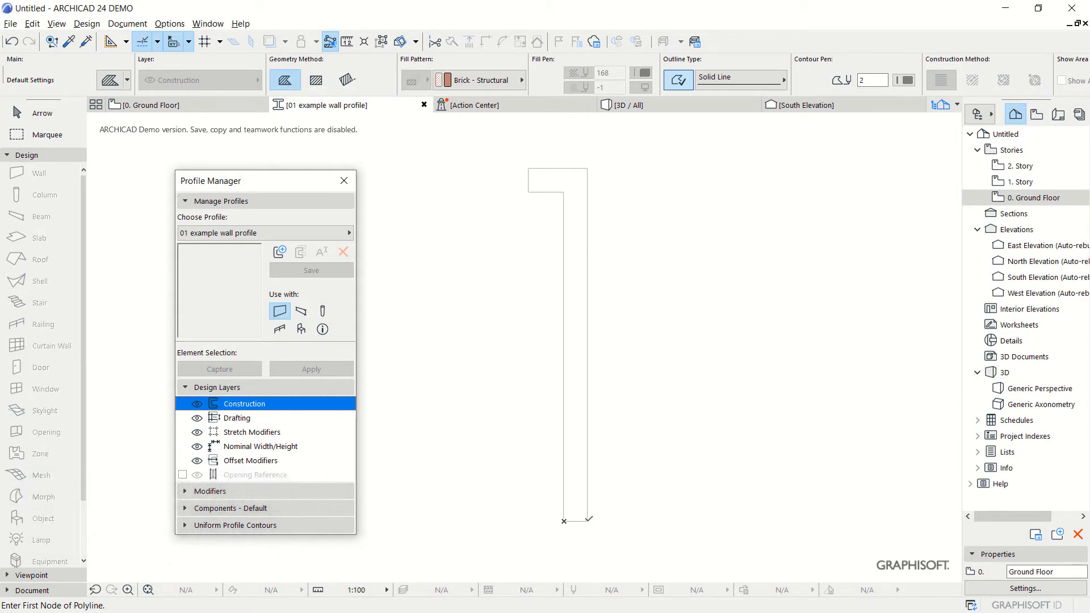
{"action": "left_click", "coordinate": [586, 520]}
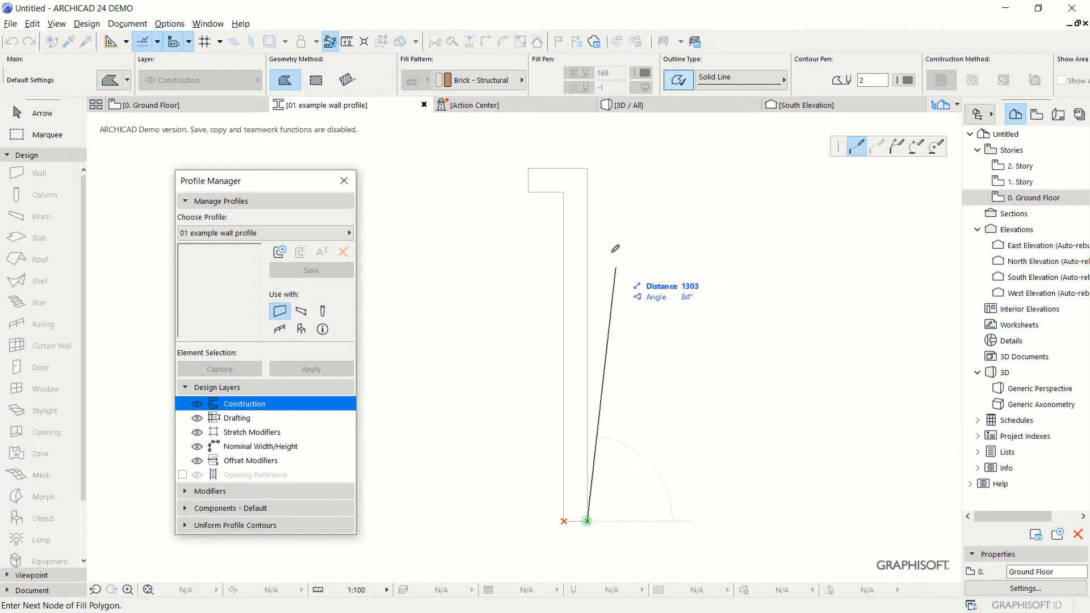
{"action": "left_click", "coordinate": [587, 169]}
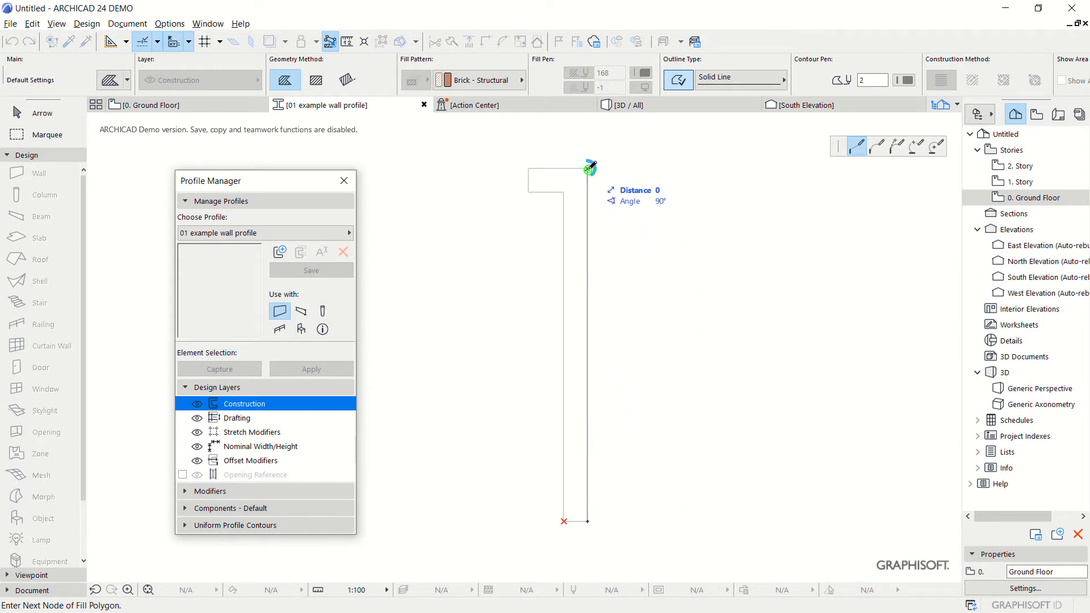
{"action": "left_click", "coordinate": [529, 168]}
{"action": "left_click", "coordinate": [529, 192]}
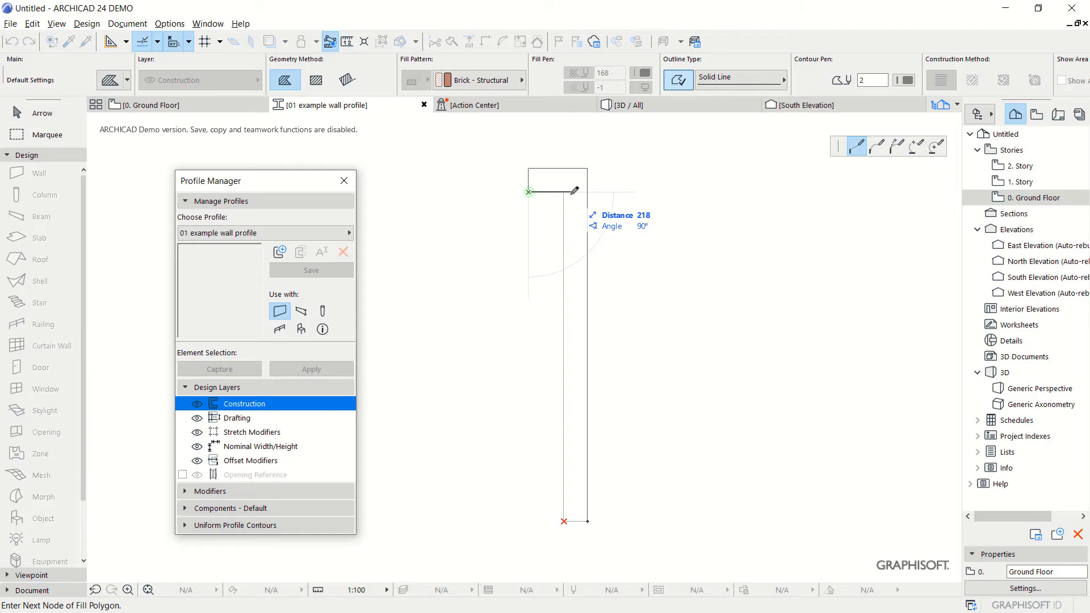
{"action": "left_click", "coordinate": [564, 192]}
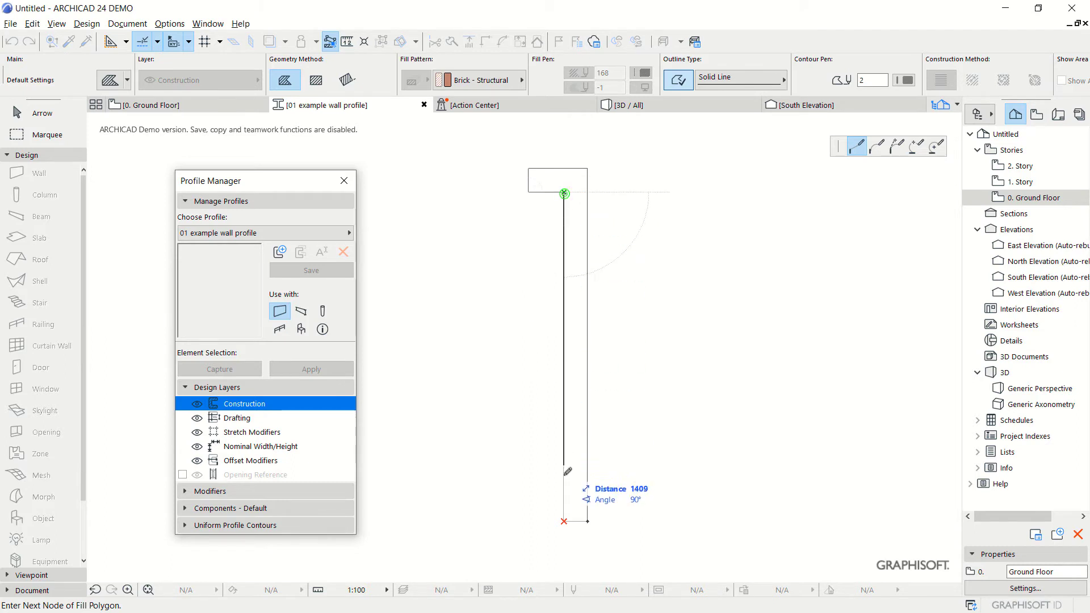
{"action": "left_click", "coordinate": [564, 521]}
{"action": "left_click", "coordinate": [588, 521]}
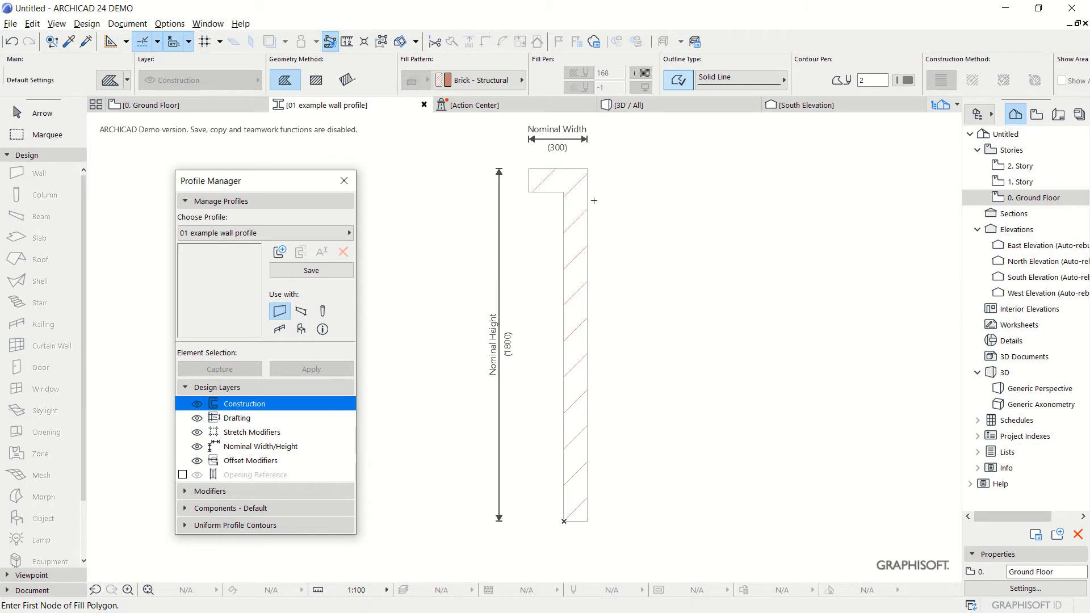
- Change the selected fill's pattern to Brick - Finish and save '01 example wall profile'
{"action": "key", "text": "Escape"}
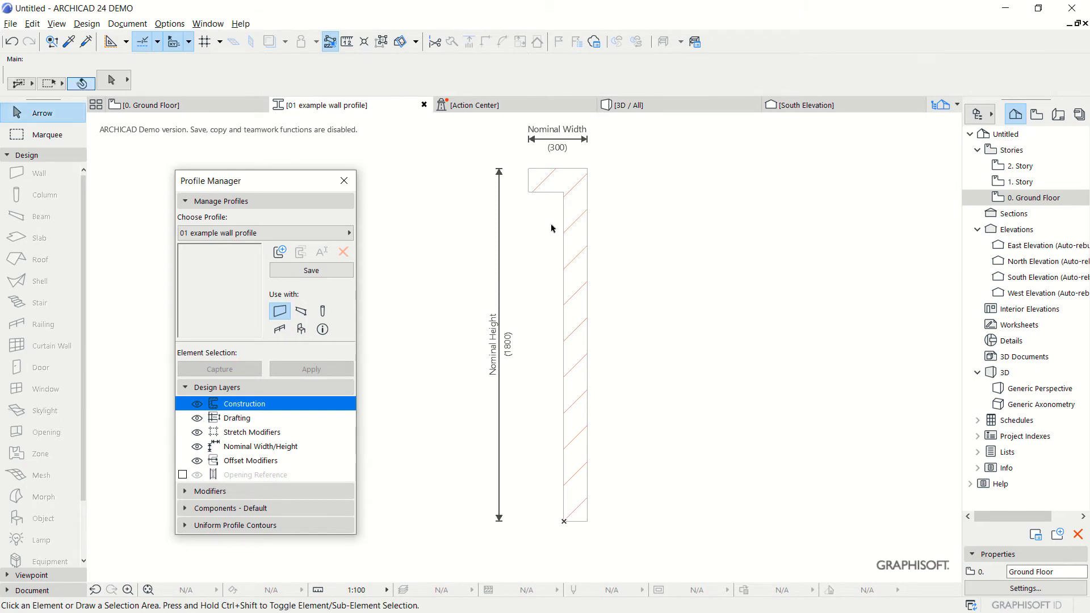
{"action": "left_click", "coordinate": [576, 190]}
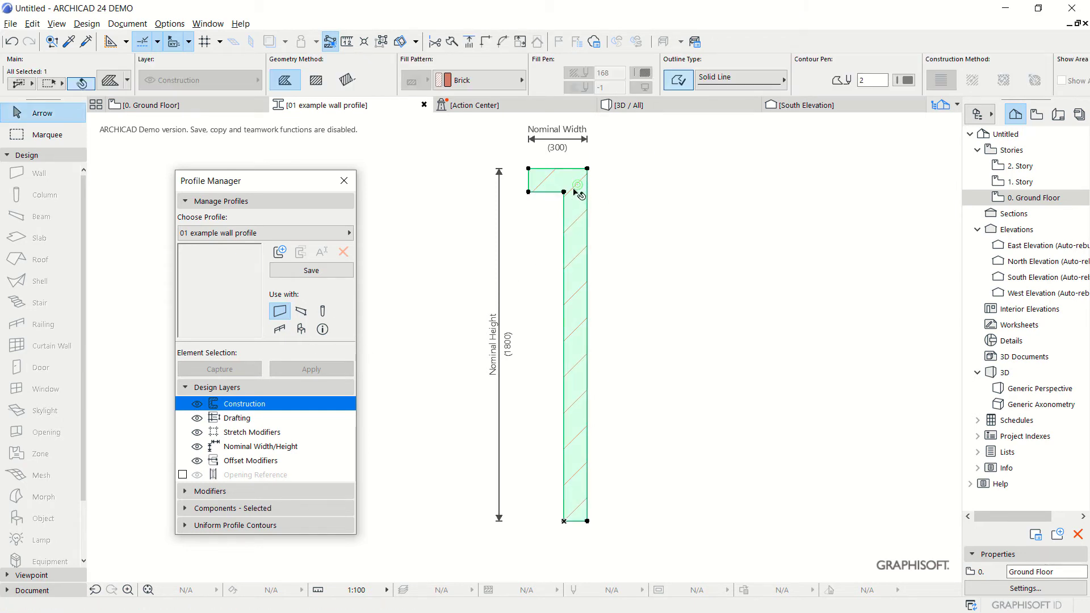
{"action": "left_click", "coordinate": [480, 80]}
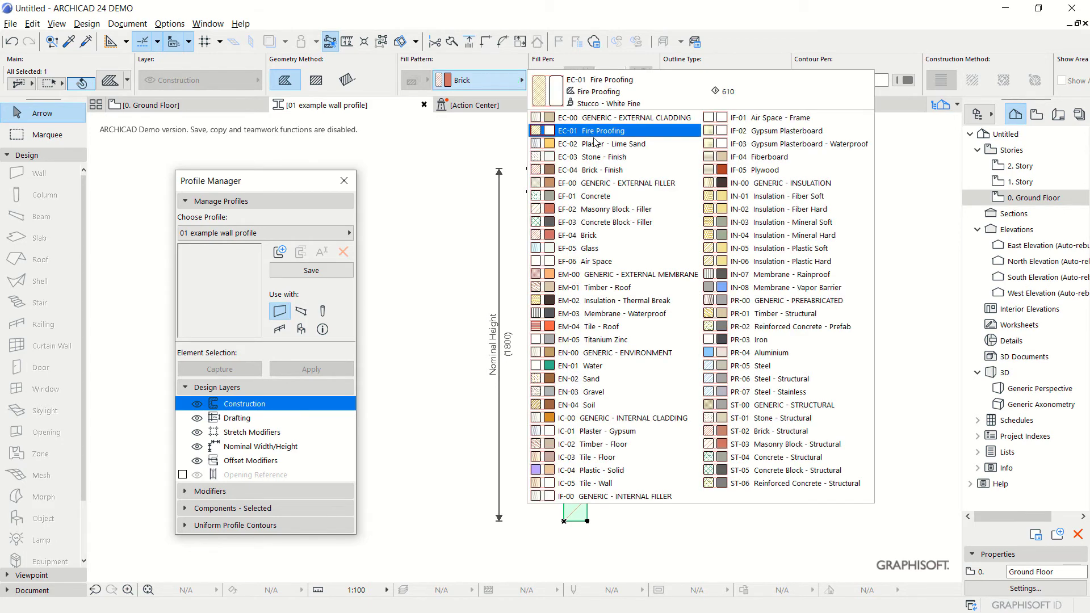
{"action": "left_click", "coordinate": [613, 170]}
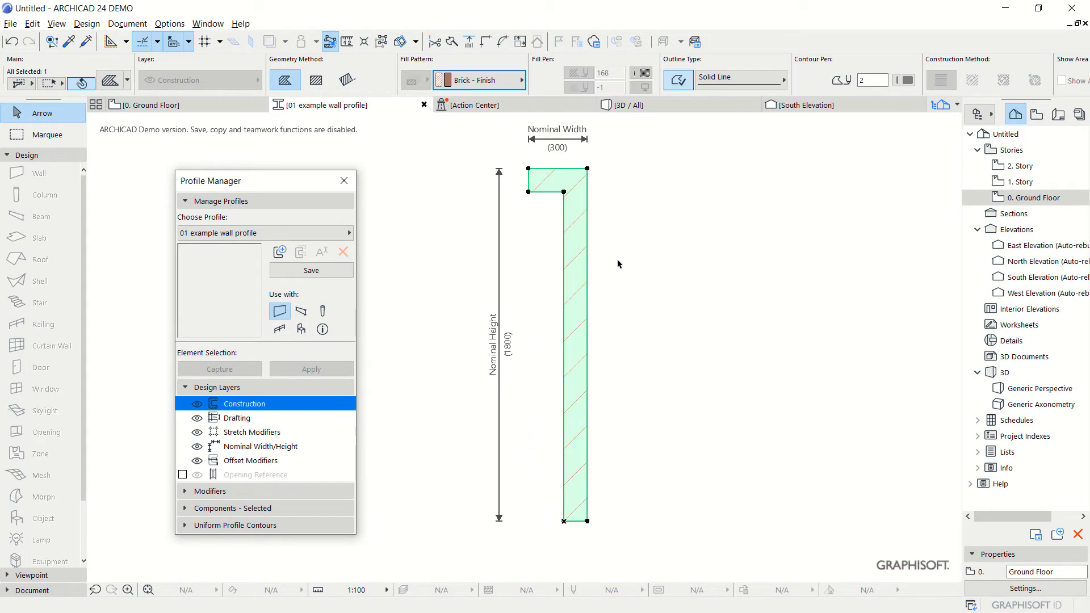
{"action": "left_click", "coordinate": [480, 80]}
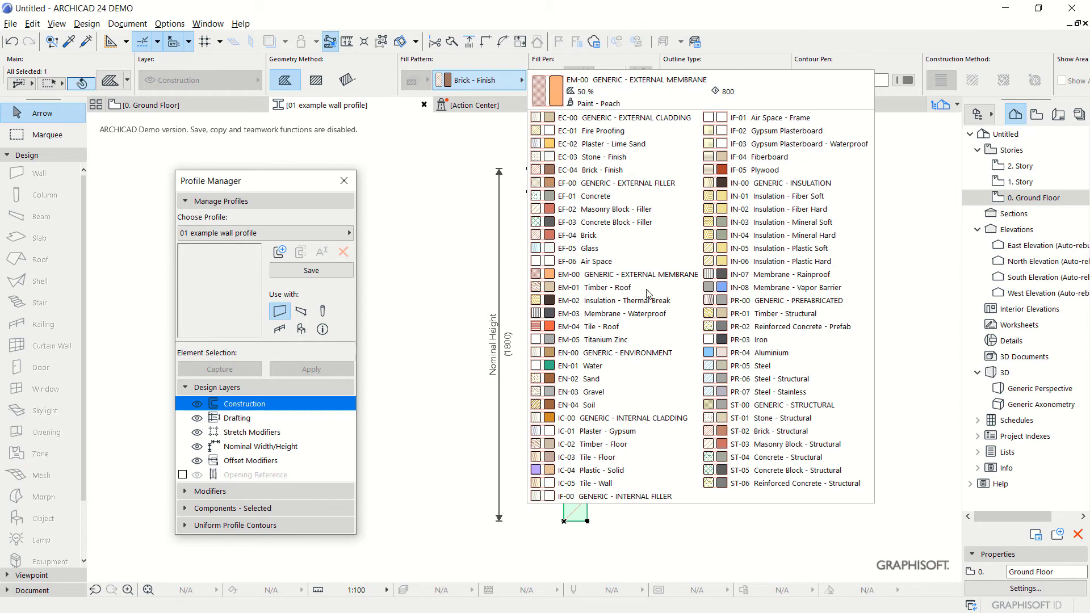
{"action": "left_click", "coordinate": [443, 227]}
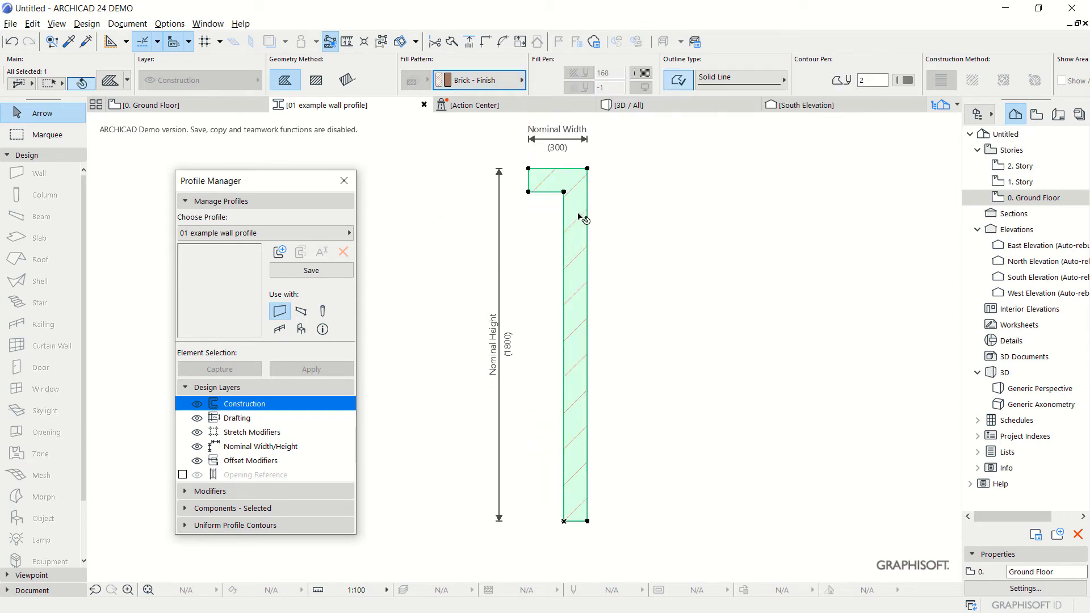
{"action": "left_click", "coordinate": [492, 81]}
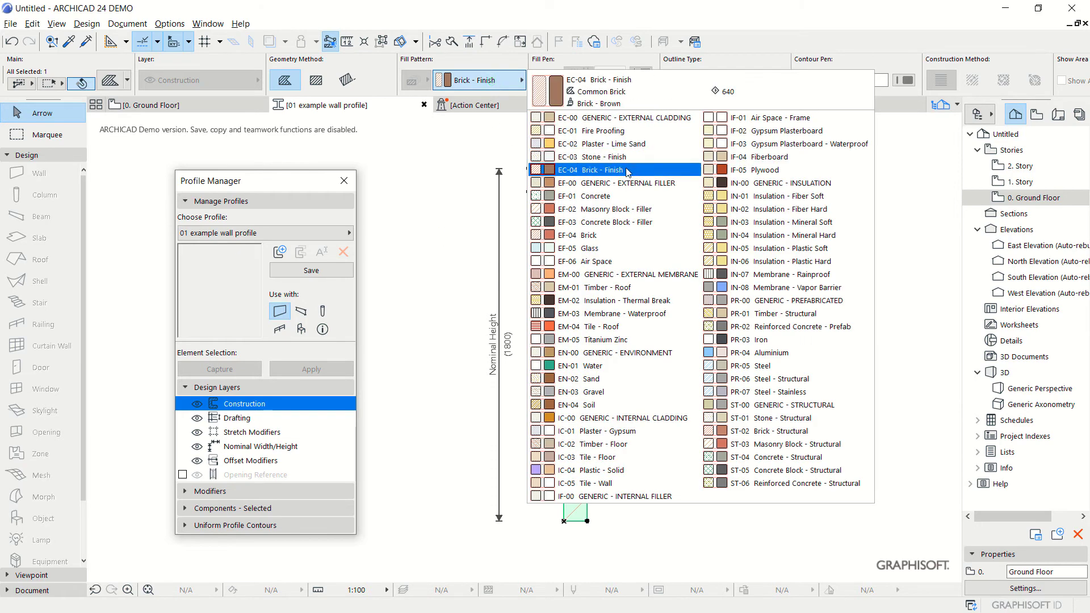
{"action": "left_click", "coordinate": [452, 172]}
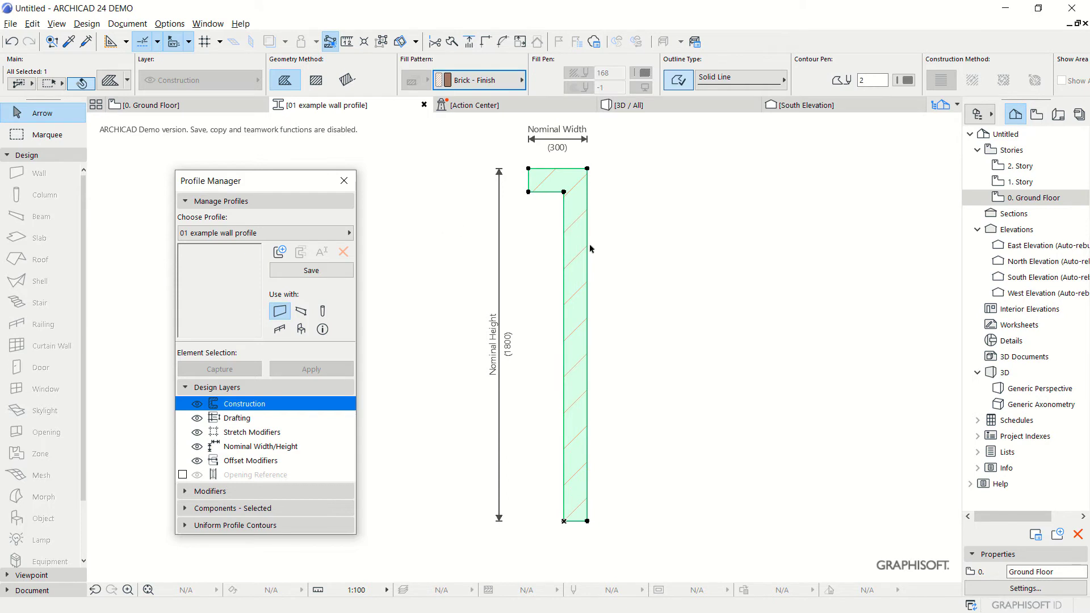
{"action": "left_click", "coordinate": [314, 272]}
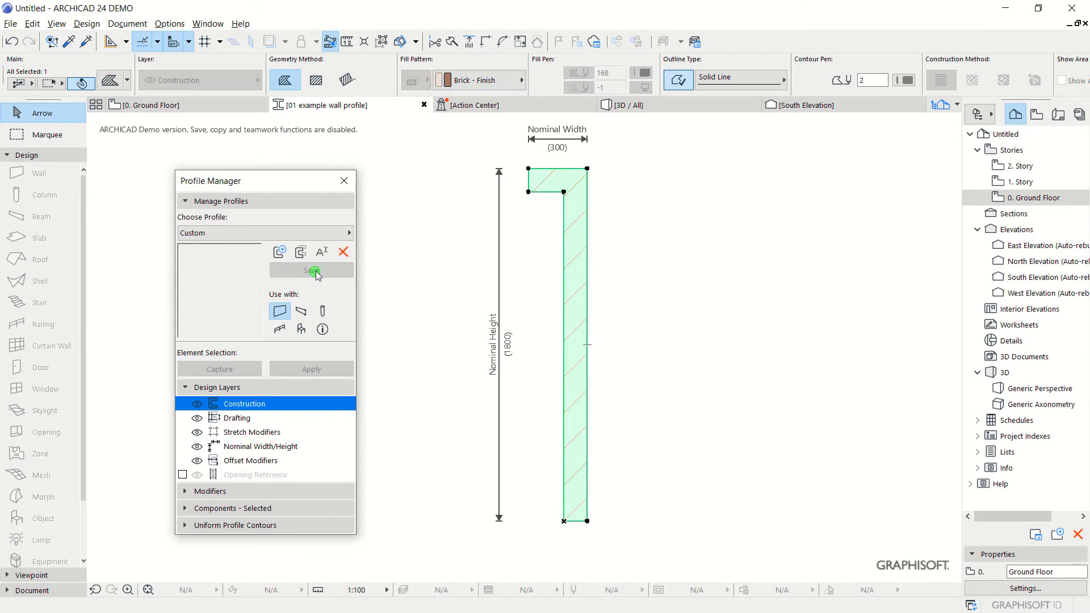
- Close the profile editing window to get back to the 0. Ground Floor plan
{"action": "left_click", "coordinate": [344, 181]}
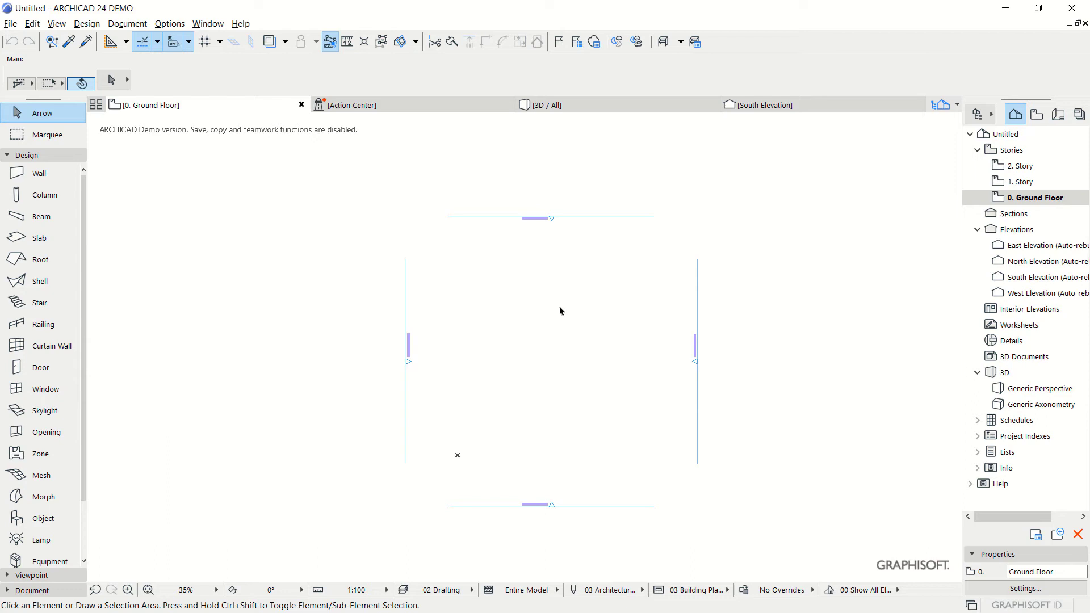
- Set the Wall tool's structure to Profile, using '01 example wall profile'
{"action": "left_click", "coordinate": [39, 175]}
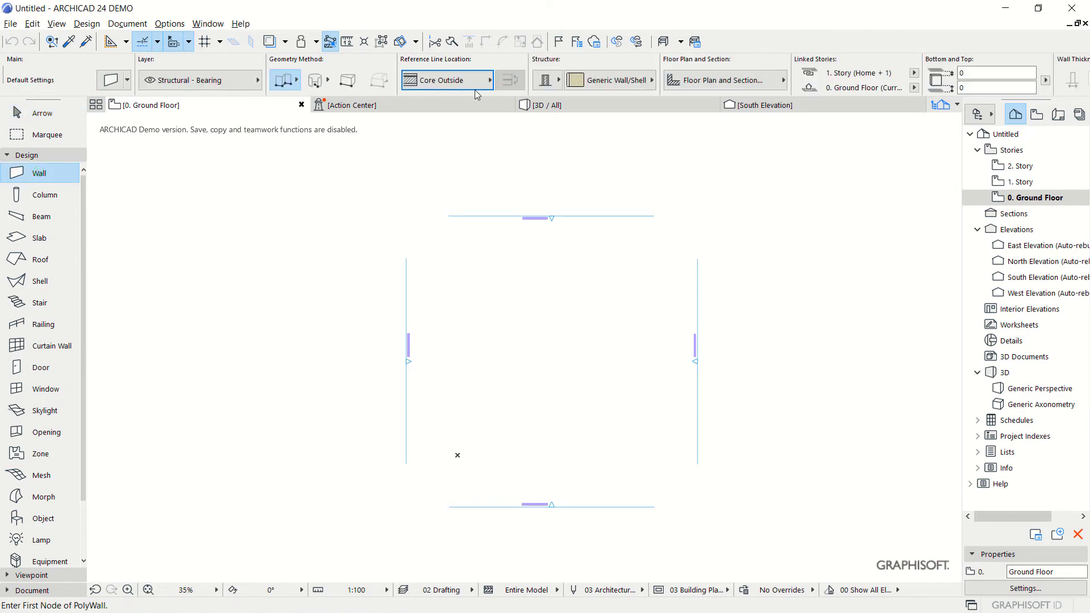
{"action": "left_click", "coordinate": [559, 80]}
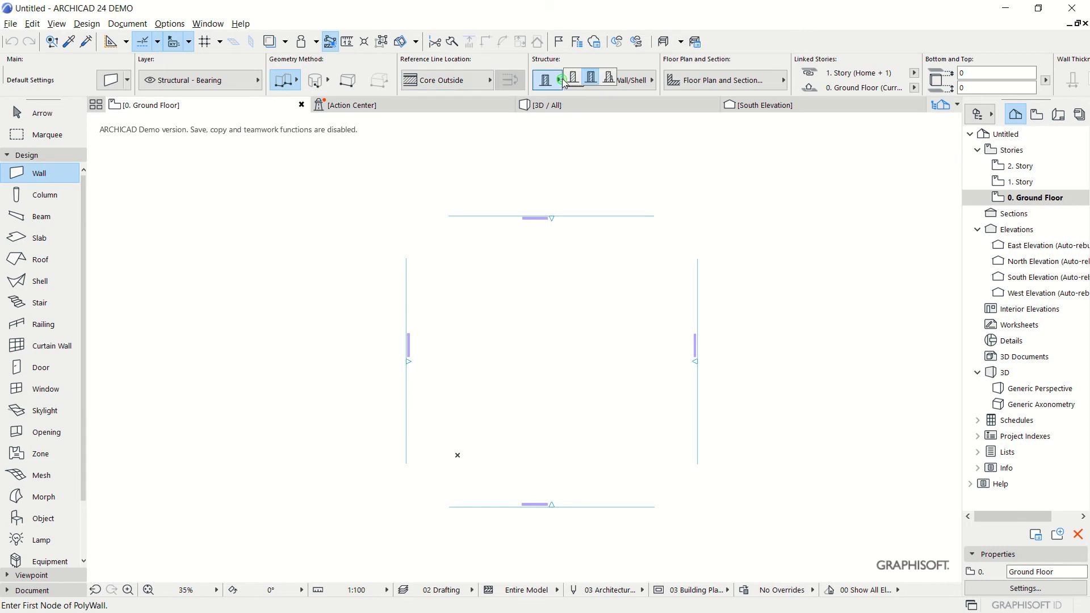
{"action": "left_click", "coordinate": [609, 79]}
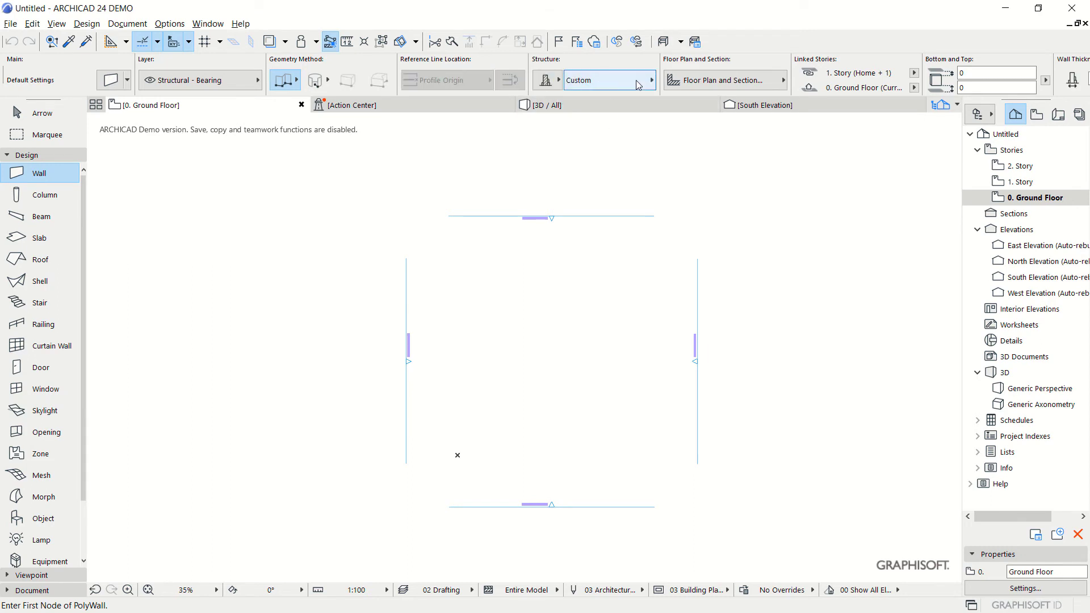
{"action": "left_click", "coordinate": [635, 80]}
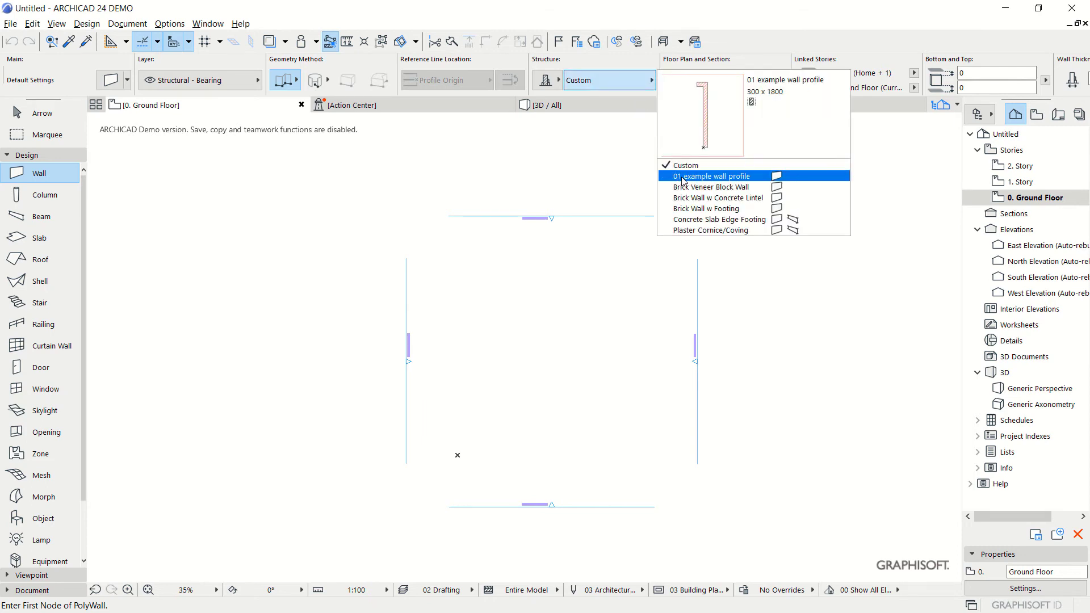
{"action": "left_click", "coordinate": [738, 179]}
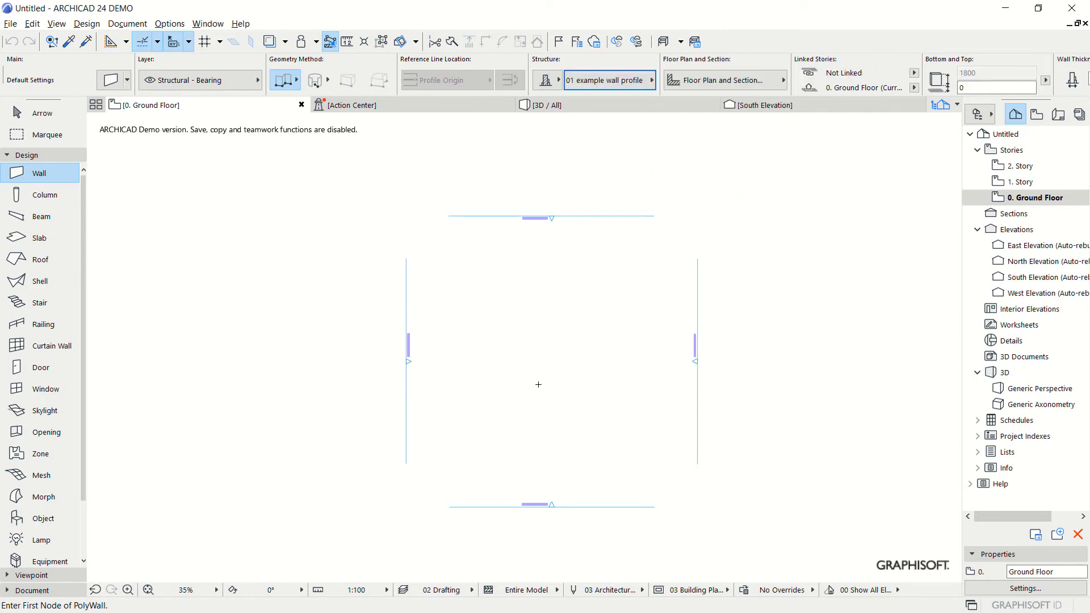
{"action": "scroll", "coordinate": [538, 382], "scroll_direction": "up", "scroll_amount": 3}
- Draw four profiled walls around a square, closing back at the lower-left corner
{"action": "left_click", "coordinate": [480, 410]}
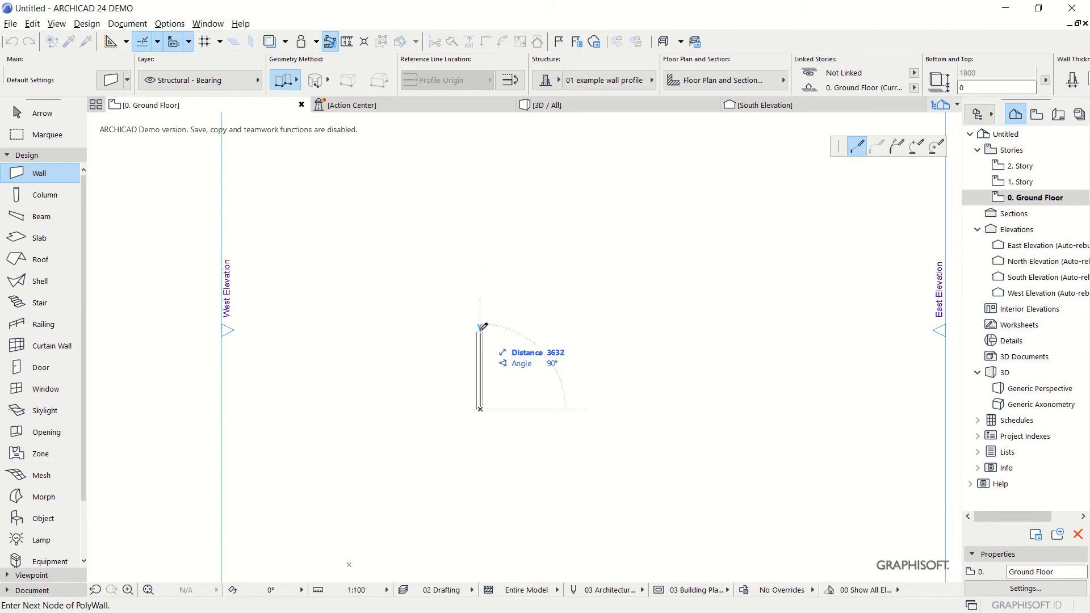
{"action": "left_click", "coordinate": [480, 329]}
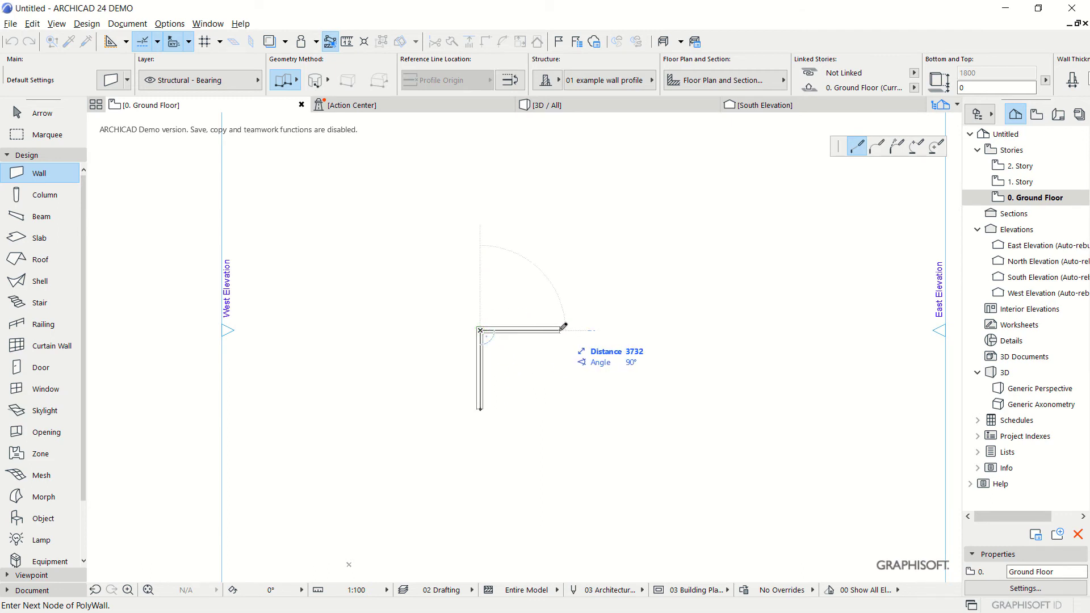
{"action": "left_click", "coordinate": [561, 329]}
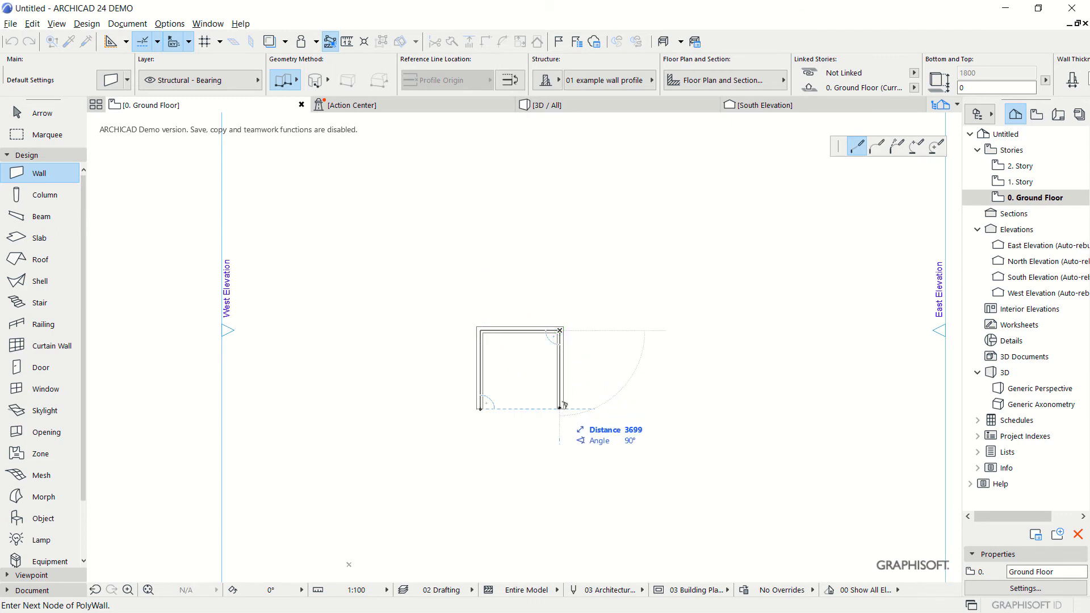
{"action": "left_click", "coordinate": [559, 409]}
{"action": "left_click", "coordinate": [480, 408]}
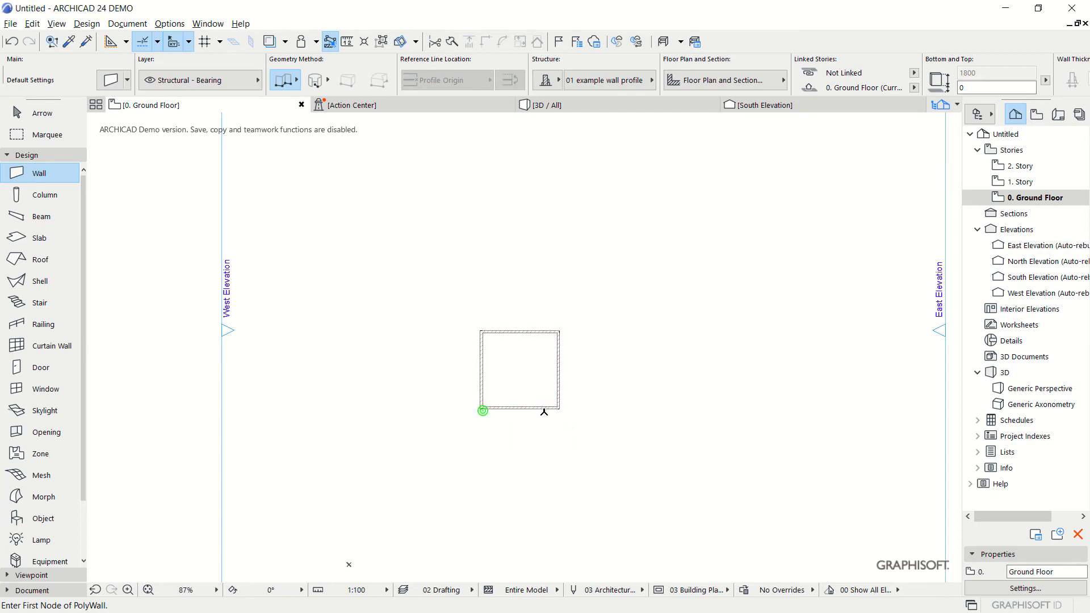
- Switch to the 3D view, then zoom and orbit around the brick wall enclosure
{"action": "left_click", "coordinate": [614, 103]}
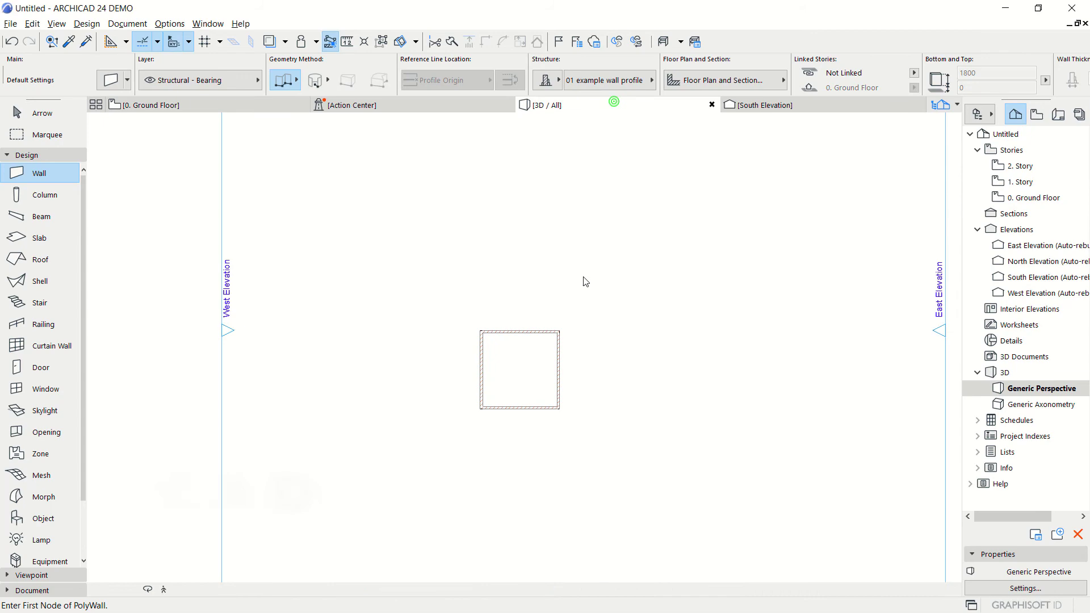
{"action": "scroll", "coordinate": [500, 393], "scroll_direction": "up", "scroll_amount": 5}
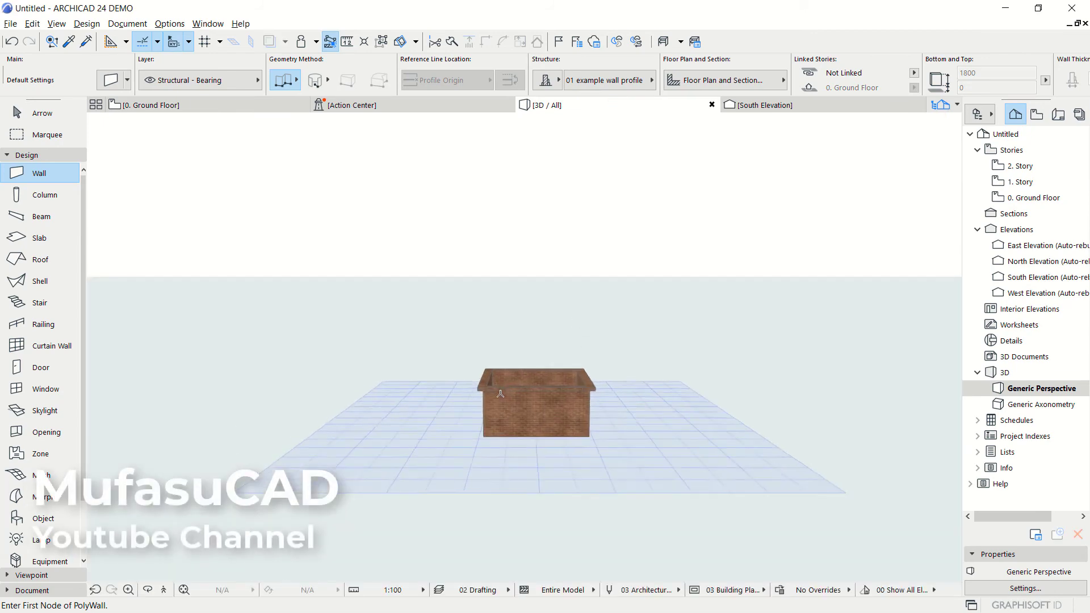
{"action": "middle_click_drag", "start_coordinate": [474, 404], "coordinate": [628, 370], "text": "shift"}
{"action": "scroll", "coordinate": [627, 370], "scroll_direction": "up", "scroll_amount": 3}
{"action": "middle_click_drag", "start_coordinate": [588, 339], "coordinate": [602, 301], "text": "shift"}
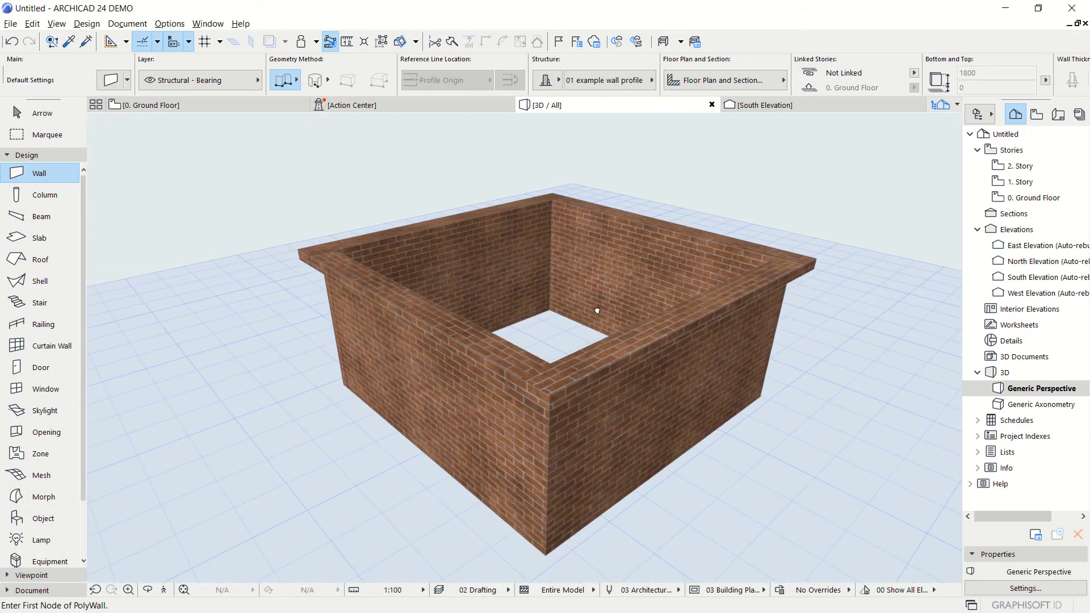